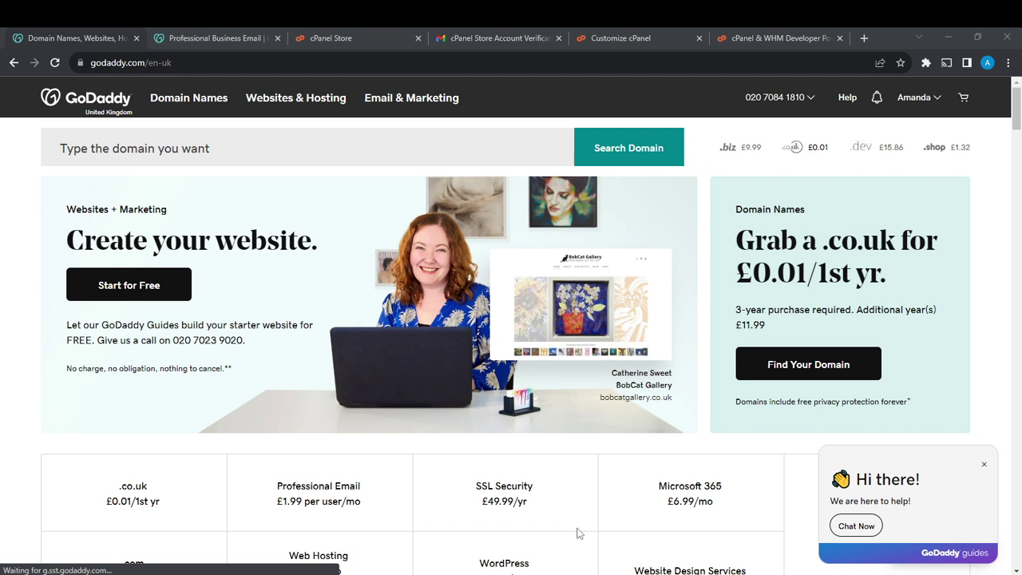
Bring the Chrome window showing the GoDaddy UK homepage (godaddy.com/en-uk) to the front
{"action": "left_click", "coordinate": [669, 567]}
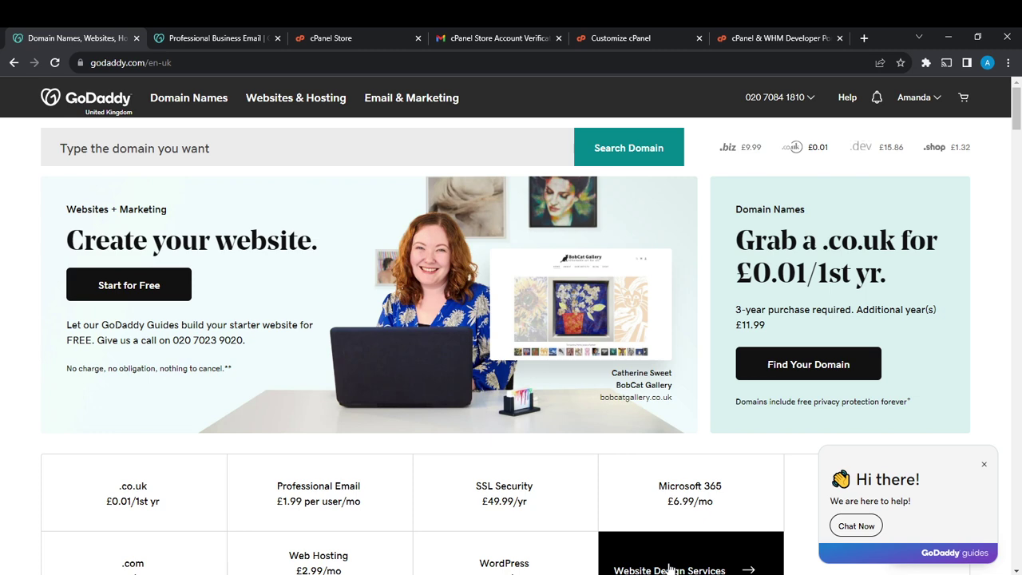
Scroll down to the footer showing the United Kingdom - English and GBP £ settings
{"action": "scroll", "coordinate": [669, 568], "scroll_direction": "down", "scroll_amount": 2}
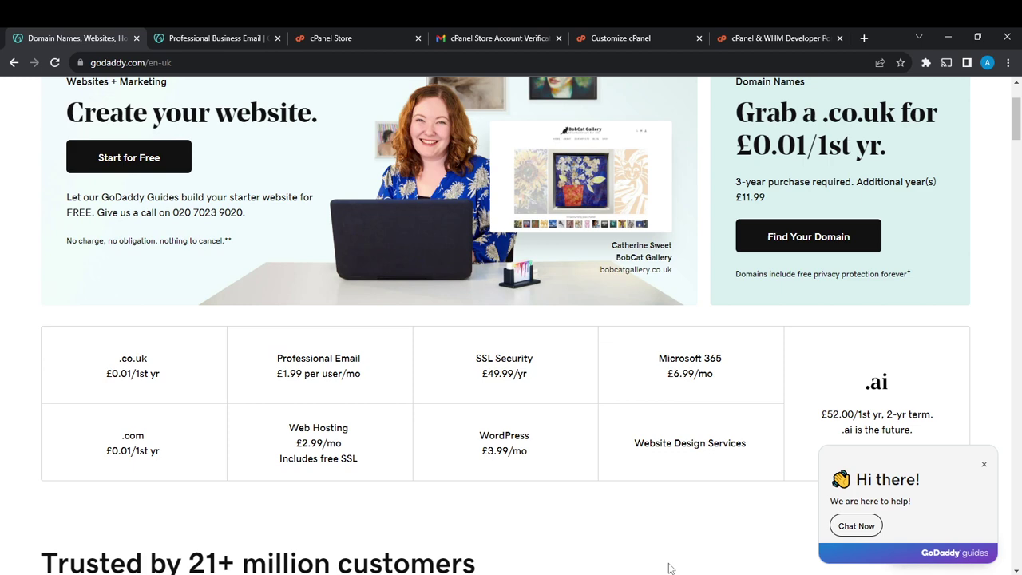
{"action": "scroll", "coordinate": [669, 568], "scroll_direction": "down", "scroll_amount": 2}
{"action": "scroll", "coordinate": [669, 568], "scroll_direction": "down", "scroll_amount": 2}
{"action": "scroll", "coordinate": [669, 568], "scroll_direction": "down", "scroll_amount": 2}
{"action": "scroll", "coordinate": [669, 568], "scroll_direction": "down", "scroll_amount": 2}
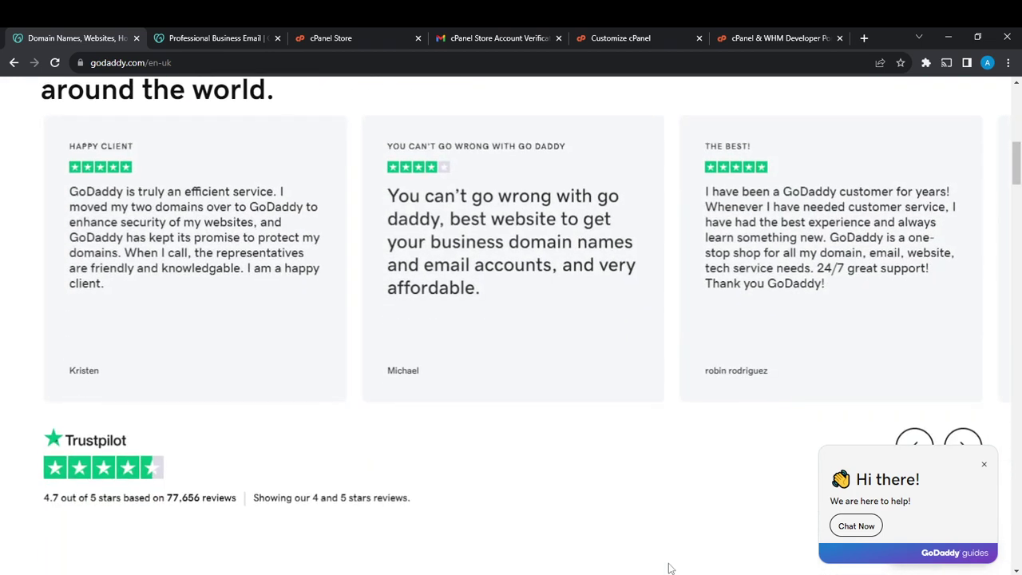
{"action": "scroll", "coordinate": [669, 568], "scroll_direction": "down", "scroll_amount": 2}
{"action": "scroll", "coordinate": [669, 569], "scroll_direction": "down", "scroll_amount": 2}
{"action": "scroll", "coordinate": [669, 568], "scroll_direction": "down", "scroll_amount": 3}
{"action": "scroll", "coordinate": [669, 569], "scroll_direction": "down", "scroll_amount": 2}
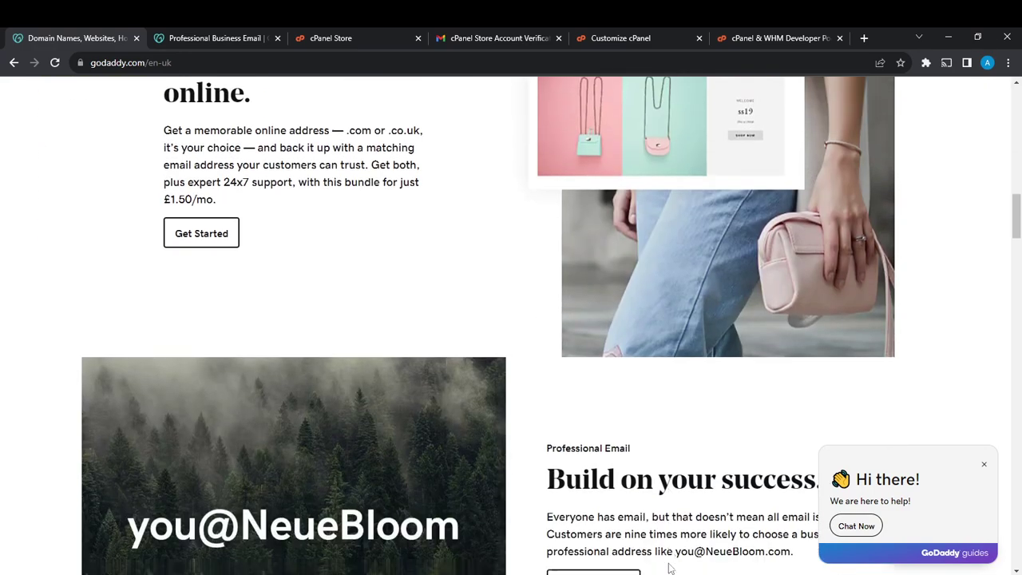
{"action": "scroll", "coordinate": [668, 568], "scroll_direction": "down", "scroll_amount": 3}
{"action": "scroll", "coordinate": [669, 568], "scroll_direction": "down", "scroll_amount": 3}
{"action": "scroll", "coordinate": [669, 568], "scroll_direction": "down", "scroll_amount": 2}
{"action": "scroll", "coordinate": [669, 568], "scroll_direction": "down", "scroll_amount": 2}
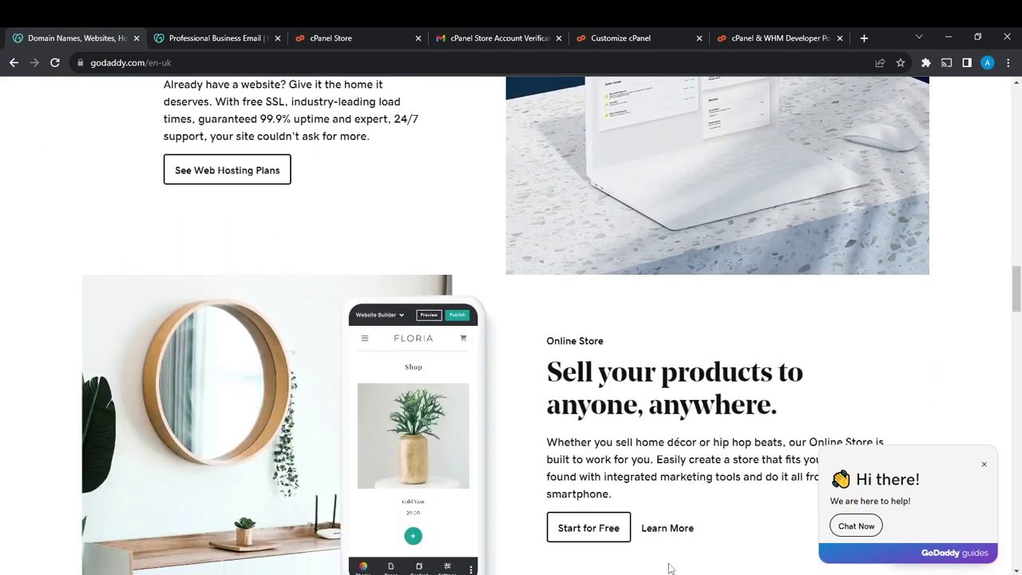
{"action": "scroll", "coordinate": [669, 568], "scroll_direction": "down", "scroll_amount": 2}
{"action": "scroll", "coordinate": [669, 568], "scroll_direction": "down", "scroll_amount": 2}
{"action": "scroll", "coordinate": [669, 568], "scroll_direction": "down", "scroll_amount": 3}
{"action": "scroll", "coordinate": [668, 568], "scroll_direction": "down", "scroll_amount": 3}
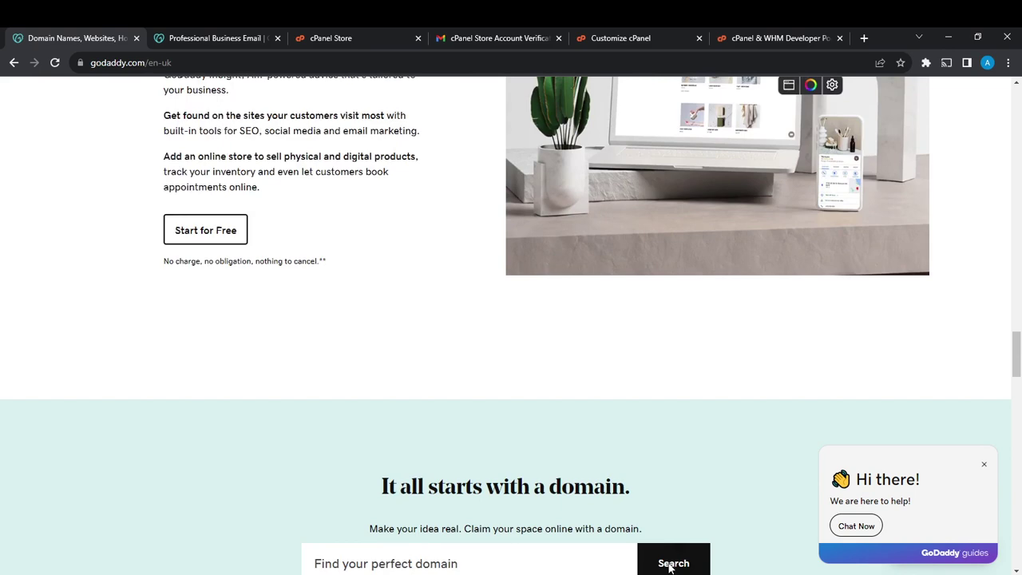
{"action": "scroll", "coordinate": [669, 565], "scroll_direction": "down", "scroll_amount": 3}
{"action": "scroll", "coordinate": [669, 566], "scroll_direction": "down", "scroll_amount": 2}
{"action": "scroll", "coordinate": [669, 567], "scroll_direction": "down", "scroll_amount": 1}
{"action": "scroll", "coordinate": [669, 568], "scroll_direction": "down", "scroll_amount": 2}
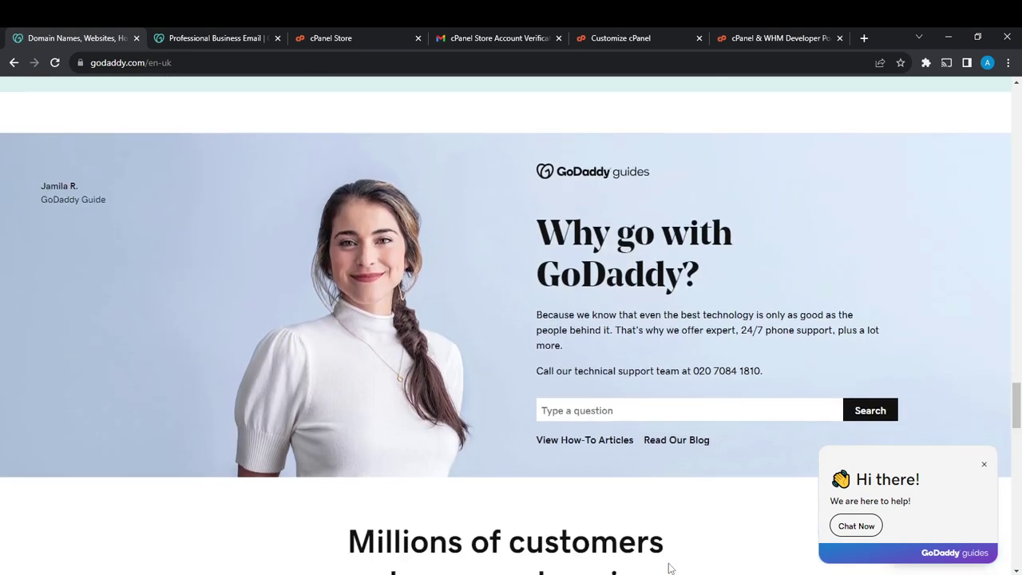
{"action": "scroll", "coordinate": [669, 568], "scroll_direction": "down", "scroll_amount": 2}
{"action": "scroll", "coordinate": [668, 569], "scroll_direction": "down", "scroll_amount": 1}
{"action": "scroll", "coordinate": [669, 568], "scroll_direction": "down", "scroll_amount": 1}
{"action": "scroll", "coordinate": [668, 568], "scroll_direction": "down", "scroll_amount": 2}
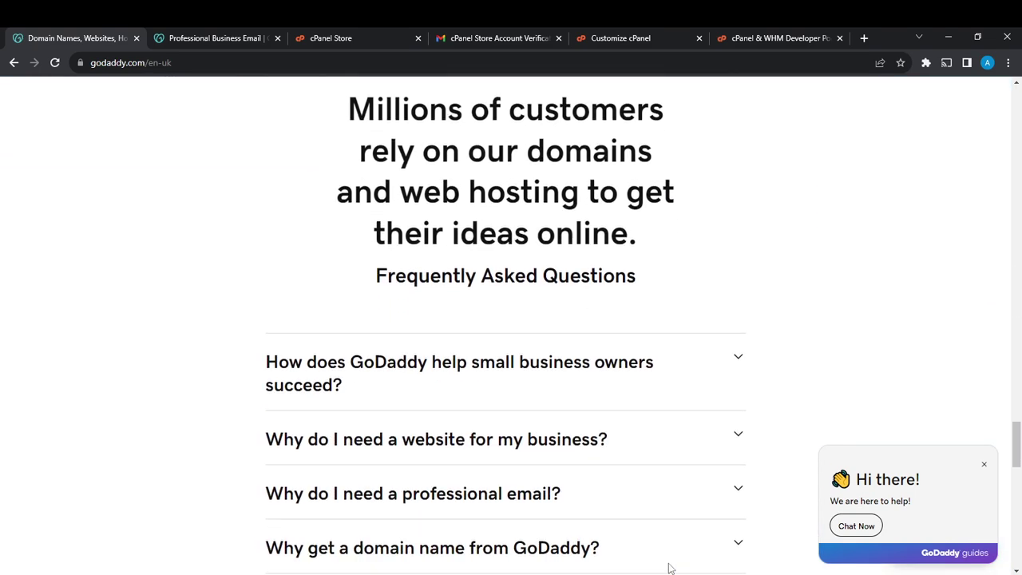
{"action": "scroll", "coordinate": [669, 568], "scroll_direction": "down", "scroll_amount": 2}
{"action": "scroll", "coordinate": [669, 569], "scroll_direction": "down", "scroll_amount": 1}
{"action": "scroll", "coordinate": [669, 568], "scroll_direction": "down", "scroll_amount": 3}
{"action": "scroll", "coordinate": [669, 568], "scroll_direction": "down", "scroll_amount": 2}
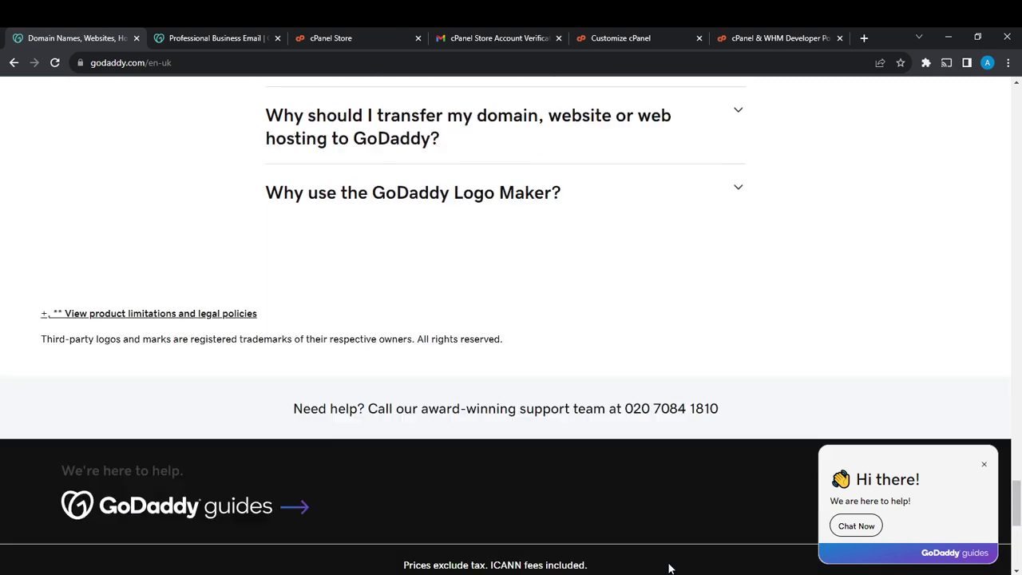
{"action": "scroll", "coordinate": [669, 568], "scroll_direction": "down", "scroll_amount": 1}
{"action": "scroll", "coordinate": [669, 568], "scroll_direction": "down", "scroll_amount": 1}
{"action": "scroll", "coordinate": [669, 568], "scroll_direction": "down", "scroll_amount": 2}
{"action": "scroll", "coordinate": [669, 569], "scroll_direction": "down", "scroll_amount": 1}
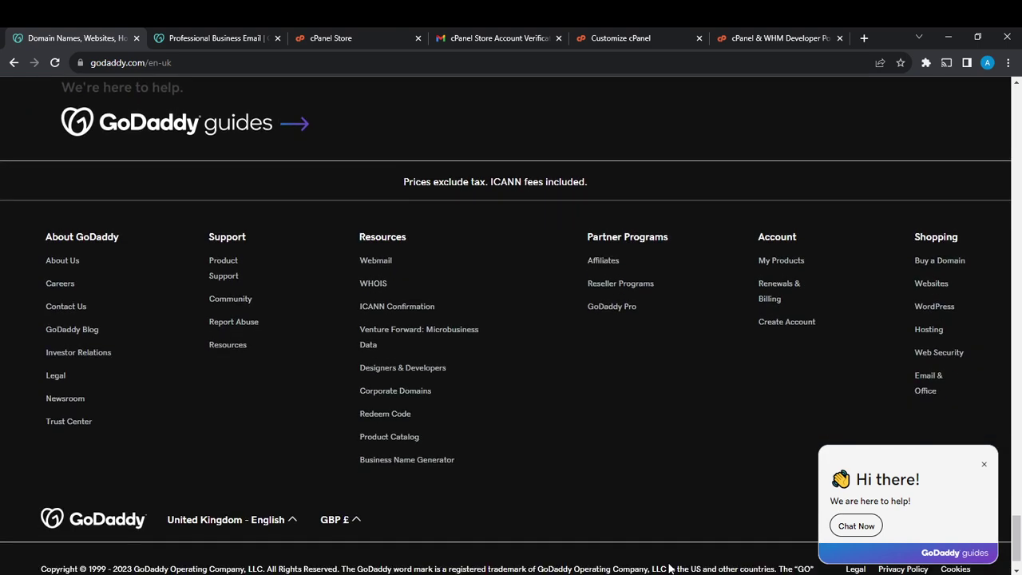
{"action": "scroll", "coordinate": [669, 569], "scroll_direction": "down", "scroll_amount": 1}
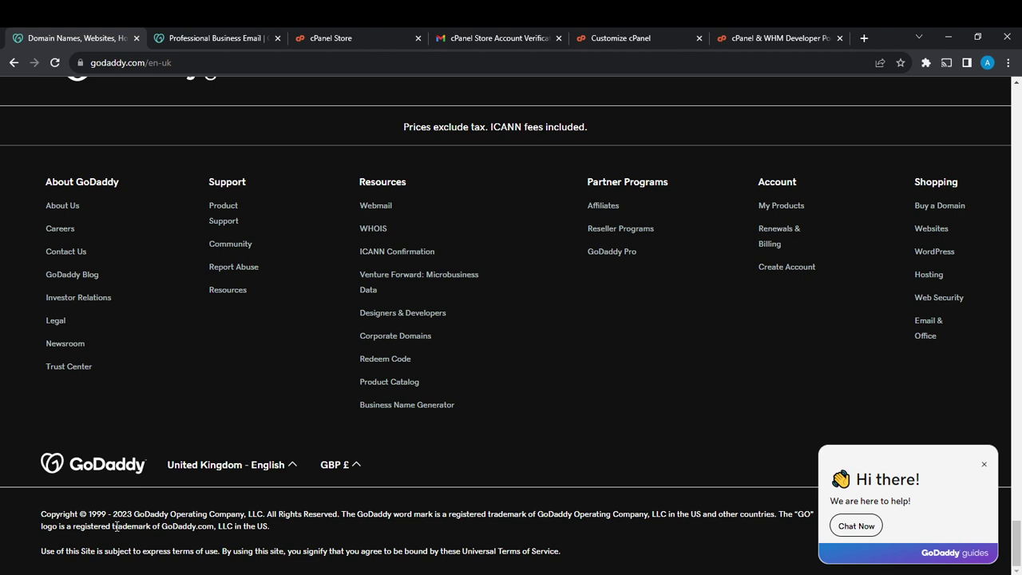
Open the footer's United Kingdom - English chooser, then the GBP £ currency dropdown
{"action": "left_click", "coordinate": [293, 466]}
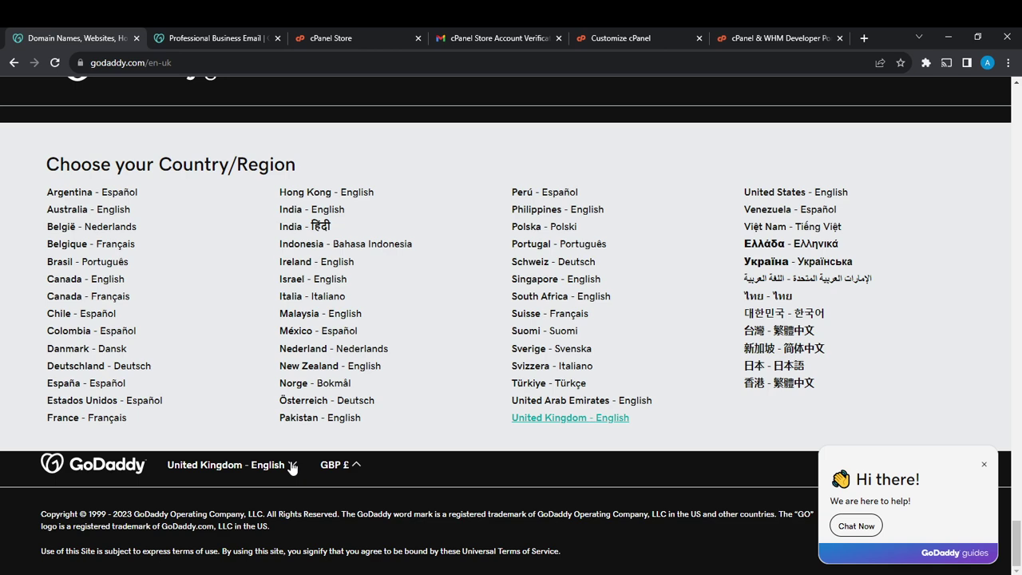
{"action": "left_click", "coordinate": [355, 468]}
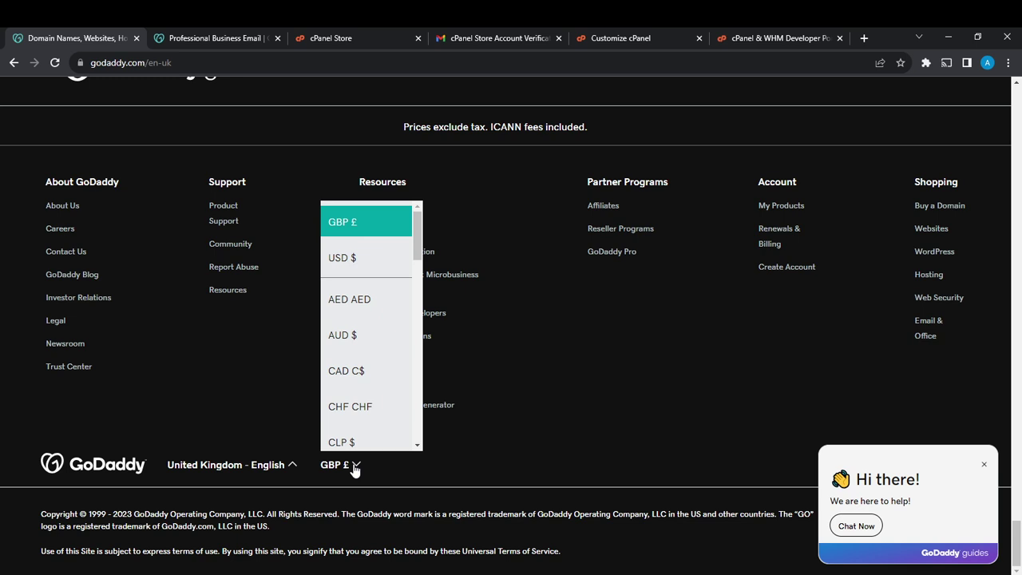
Choose USD $ from the currency list so the page reloads in dollars
{"action": "left_click", "coordinate": [345, 260]}
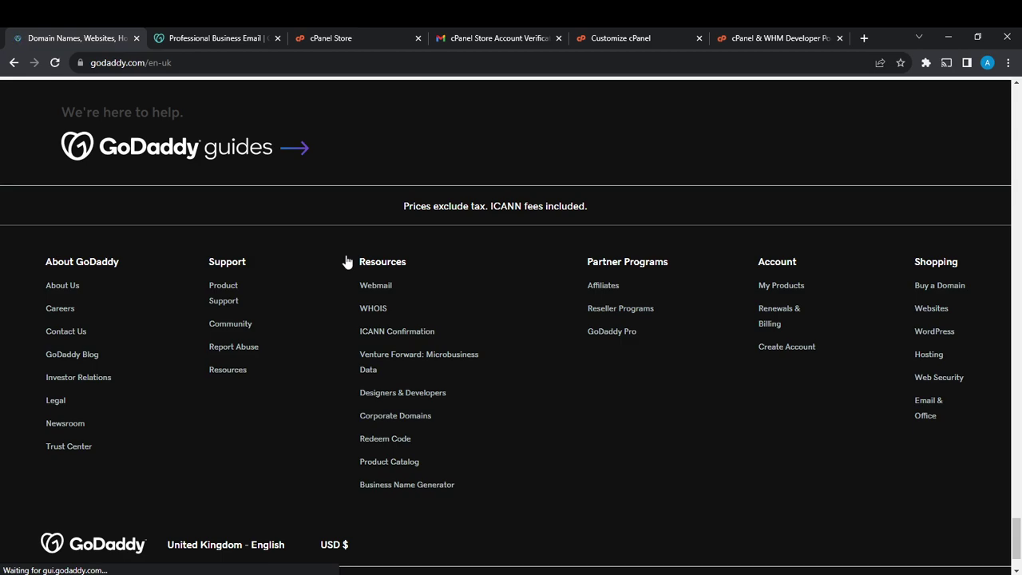
Scroll up to the offers grid to confirm dollar prices, e.g. .co.uk at $11.99/1st yr
{"action": "scroll", "coordinate": [348, 262], "scroll_direction": "up", "scroll_amount": 4}
{"action": "scroll", "coordinate": [347, 262], "scroll_direction": "up", "scroll_amount": 6}
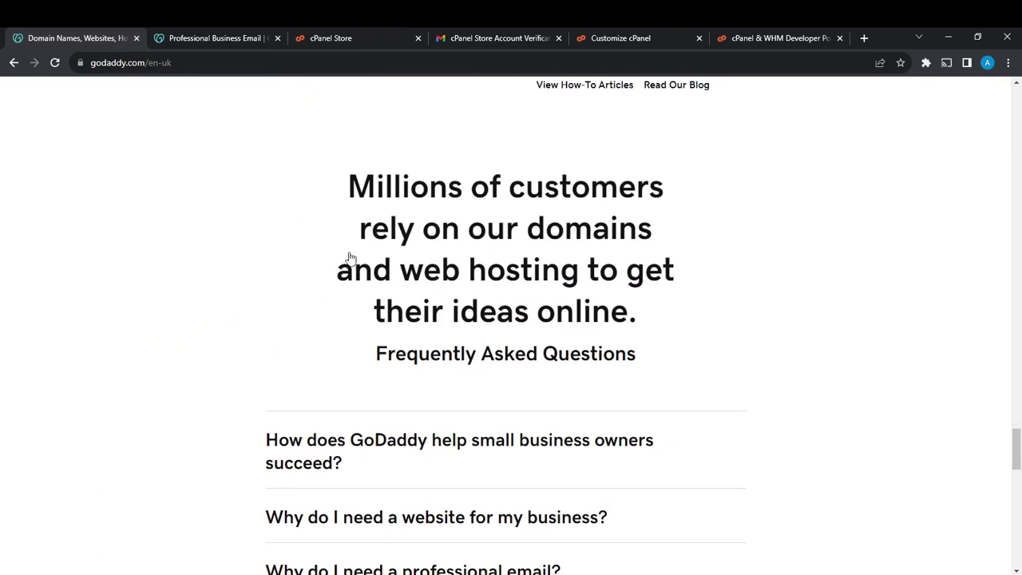
{"action": "scroll", "coordinate": [348, 257], "scroll_direction": "up", "scroll_amount": 2}
{"action": "scroll", "coordinate": [351, 254], "scroll_direction": "up", "scroll_amount": 2}
{"action": "scroll", "coordinate": [351, 254], "scroll_direction": "up", "scroll_amount": 5}
{"action": "scroll", "coordinate": [354, 247], "scroll_direction": "up", "scroll_amount": 5}
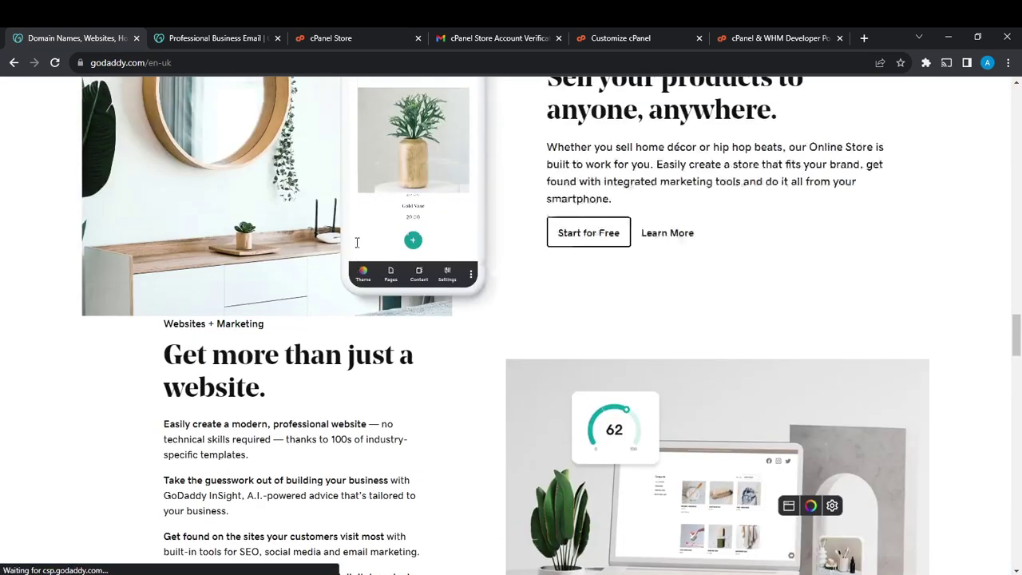
{"action": "scroll", "coordinate": [355, 247], "scroll_direction": "up", "scroll_amount": 5}
{"action": "scroll", "coordinate": [358, 247], "scroll_direction": "up", "scroll_amount": 5}
{"action": "scroll", "coordinate": [358, 247], "scroll_direction": "up", "scroll_amount": 5}
{"action": "scroll", "coordinate": [361, 244], "scroll_direction": "up", "scroll_amount": 5}
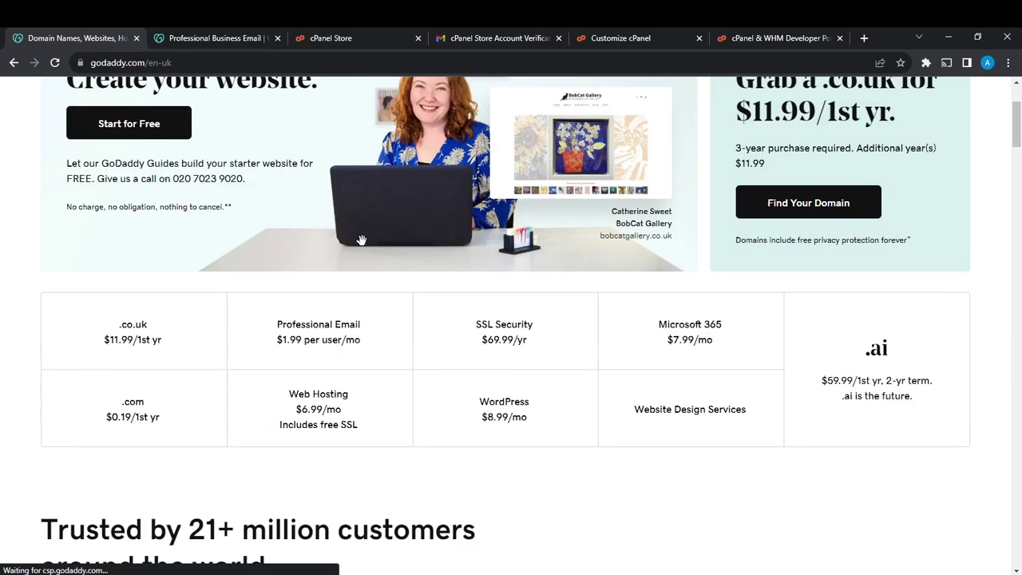
{"action": "scroll", "coordinate": [365, 244], "scroll_direction": "up", "scroll_amount": 3}
{"action": "scroll", "coordinate": [364, 238], "scroll_direction": "down", "scroll_amount": 4}
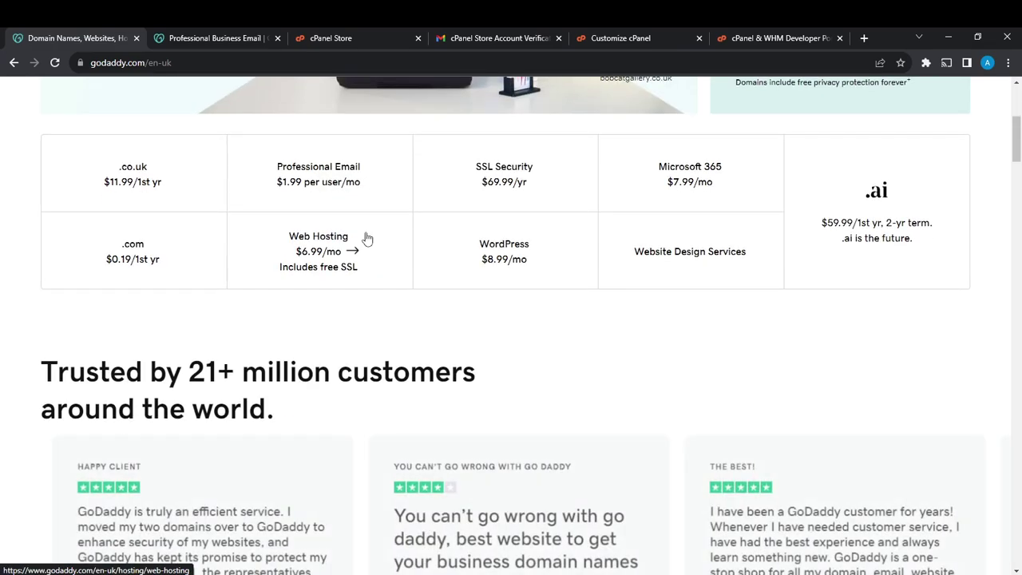
{"action": "scroll", "coordinate": [366, 236], "scroll_direction": "up", "scroll_amount": 1}
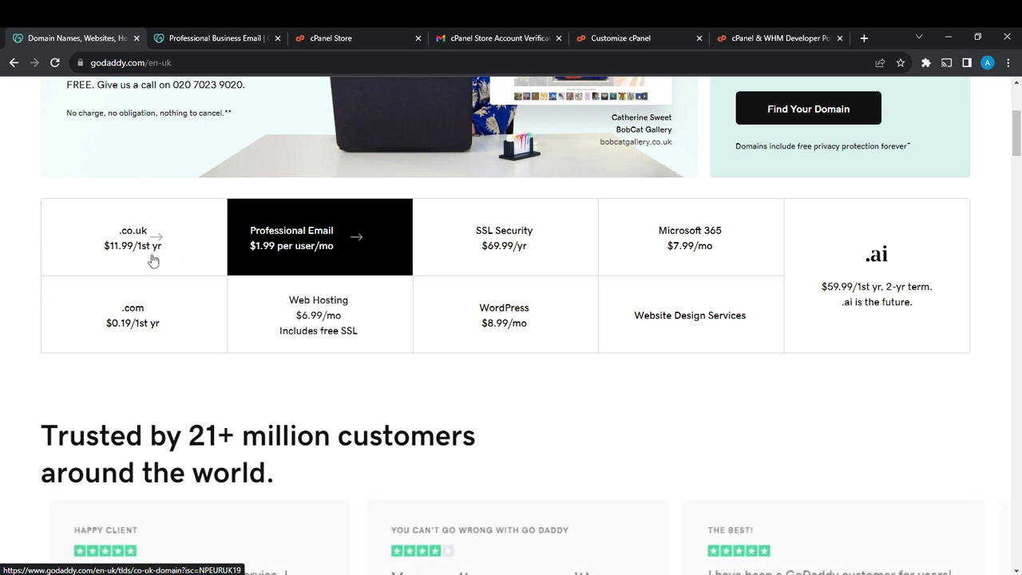